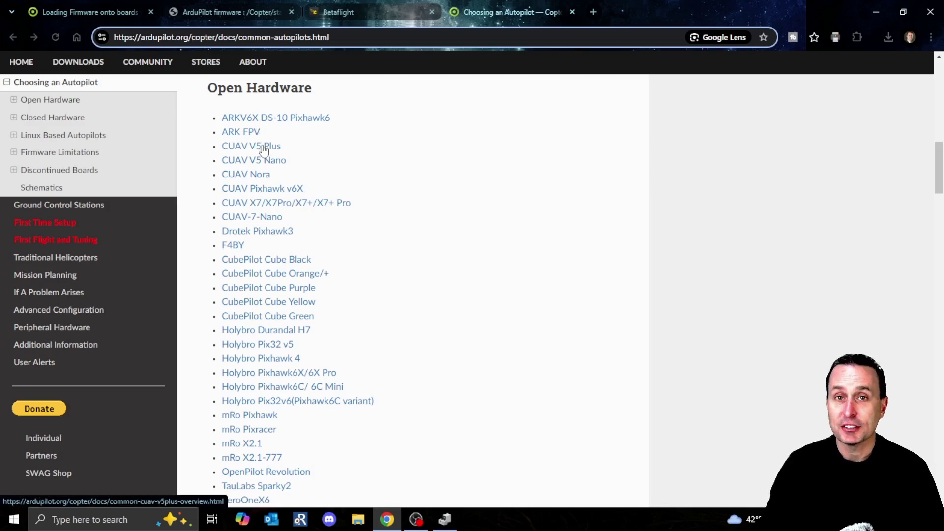
Scroll the Closed Hardware list to the SpeedyBee boards and highlight the three SpeedyBee entries
{"action": "scroll", "coordinate": [264, 150], "scroll_direction": "down", "scroll_amount": 10}
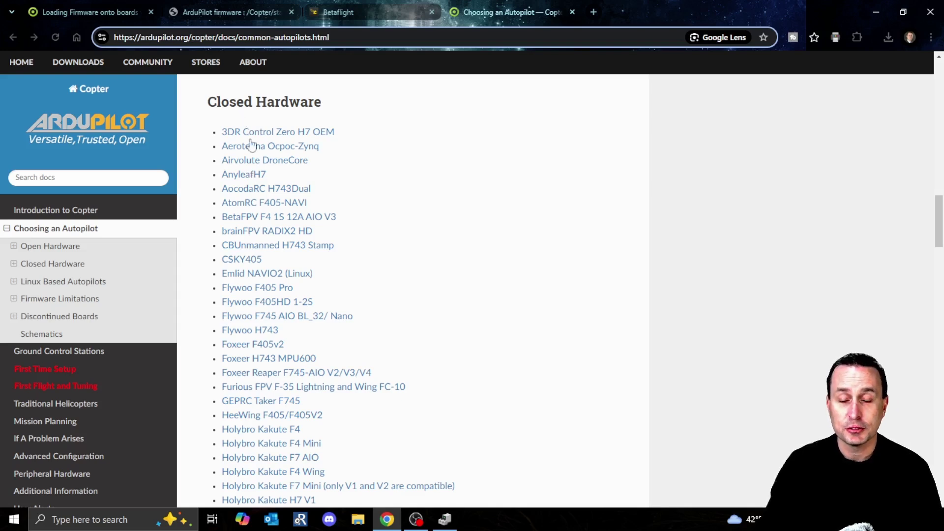
{"action": "scroll", "coordinate": [263, 241], "scroll_direction": "down", "scroll_amount": 1}
{"action": "scroll", "coordinate": [263, 240], "scroll_direction": "down", "scroll_amount": 3}
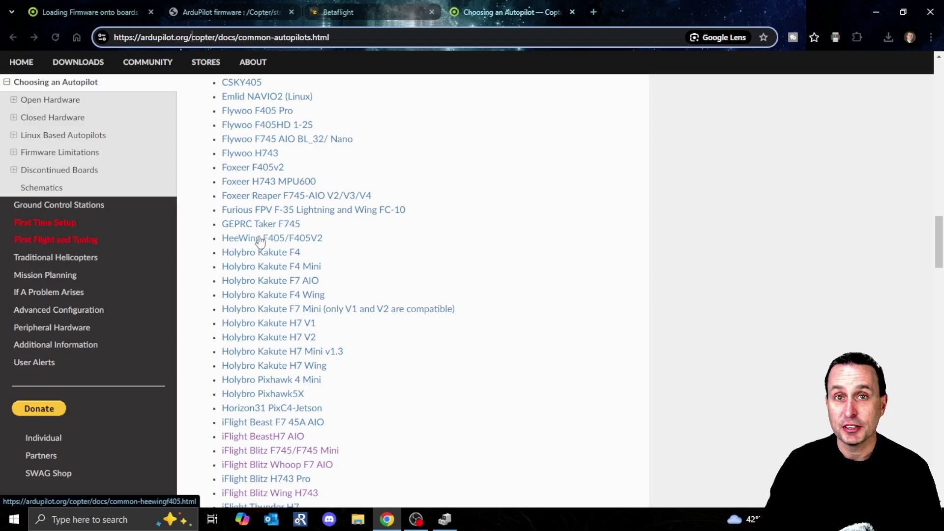
{"action": "scroll", "coordinate": [261, 179], "scroll_direction": "up", "scroll_amount": 1}
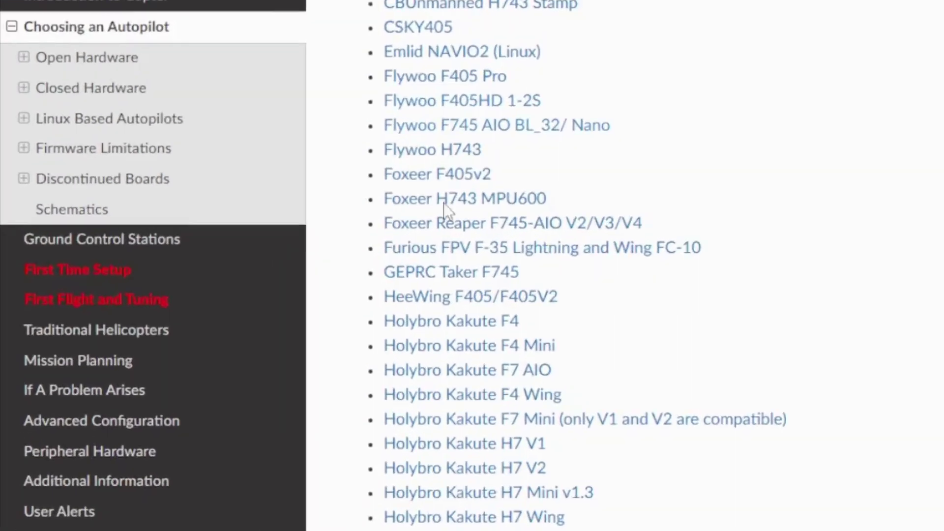
{"action": "scroll", "coordinate": [480, 325], "scroll_direction": "down", "scroll_amount": 12}
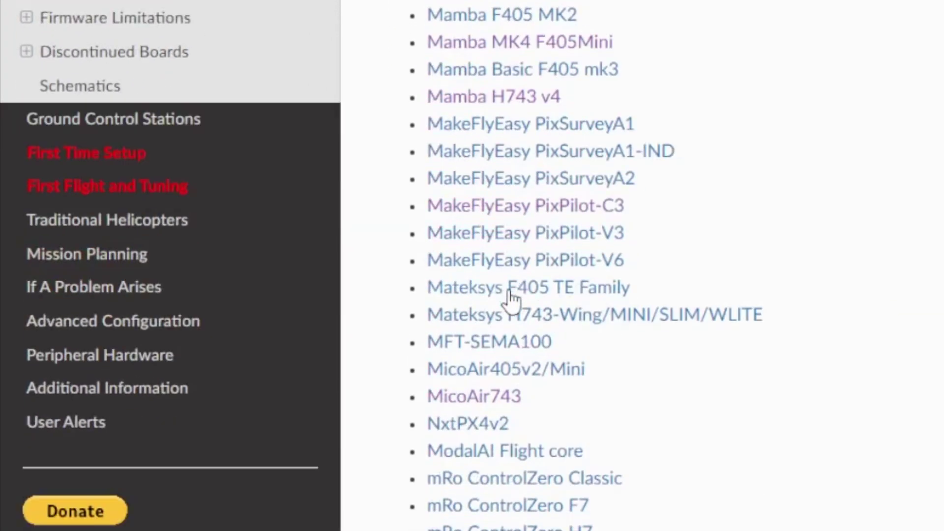
{"action": "scroll", "coordinate": [480, 261], "scroll_direction": "down", "scroll_amount": 10}
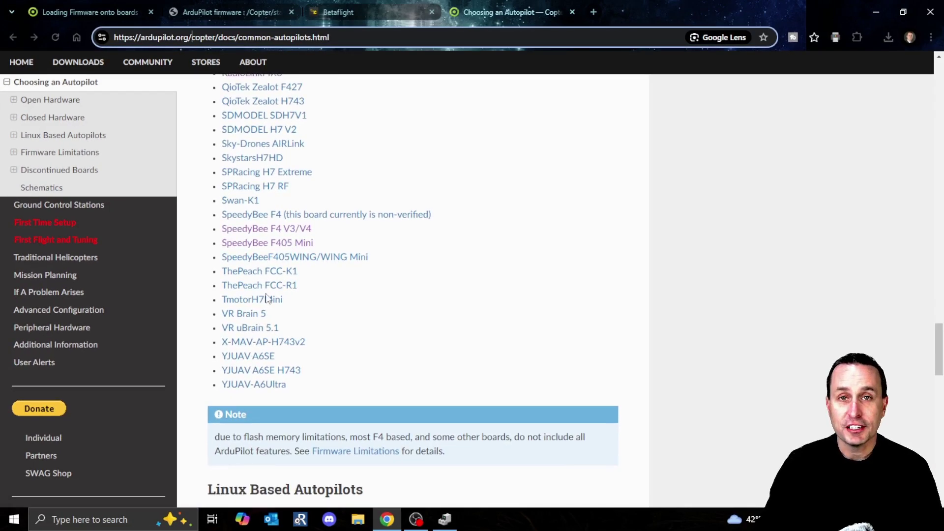
{"action": "scroll", "coordinate": [266, 298], "scroll_direction": "up", "scroll_amount": 3}
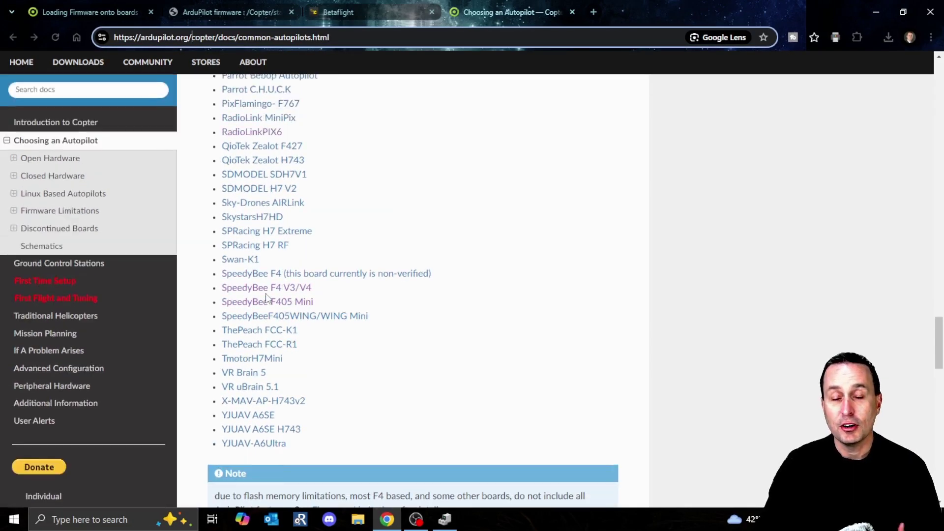
{"action": "scroll", "coordinate": [266, 297], "scroll_direction": "down", "scroll_amount": 1}
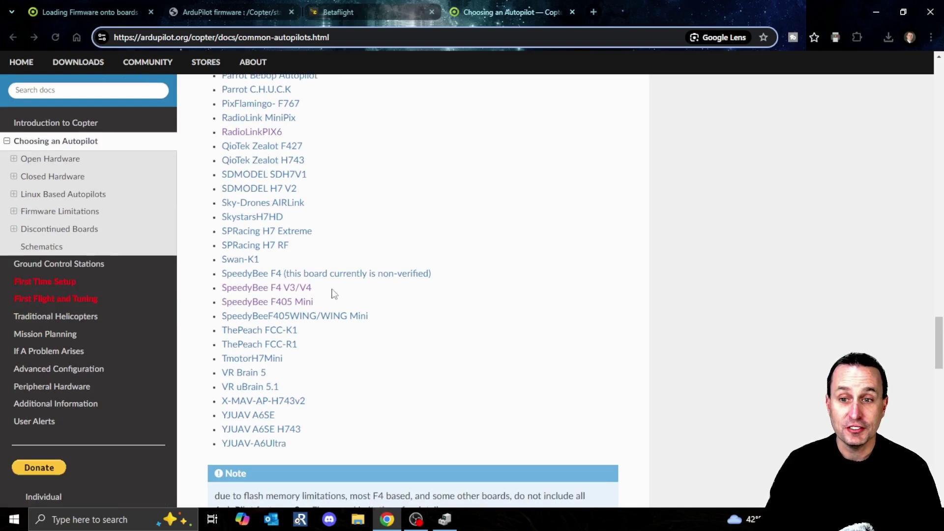
{"action": "left_click_drag", "start_coordinate": [320, 290], "coordinate": [222, 290]}
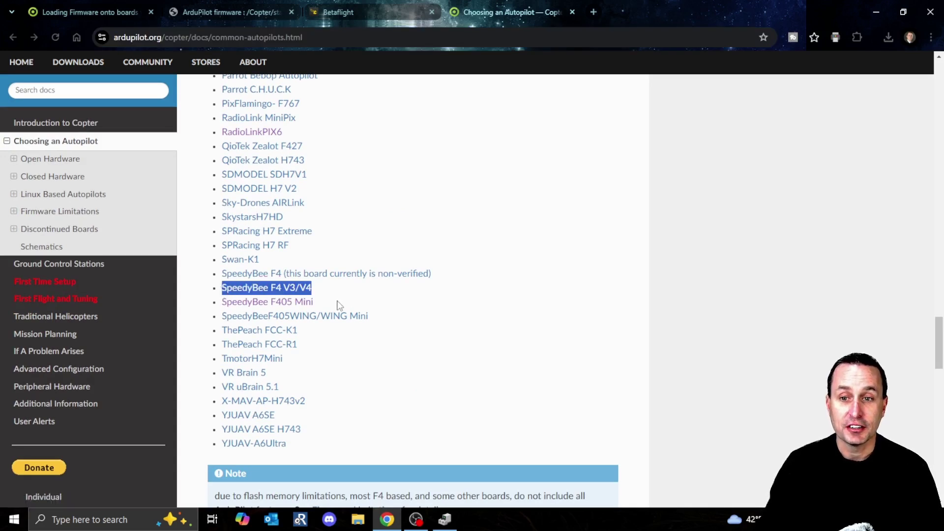
{"action": "left_click_drag", "start_coordinate": [368, 317], "coordinate": [181, 291]}
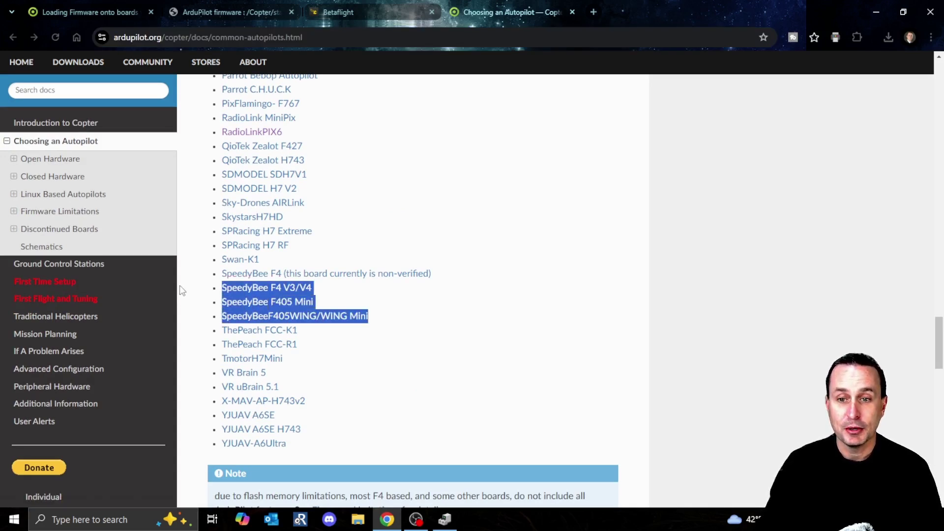
Clear the SpeedyBee highlight and scroll the firmware-loading guide to 'Download the ArduPilot firmware'
{"action": "left_click", "coordinate": [465, 303]}
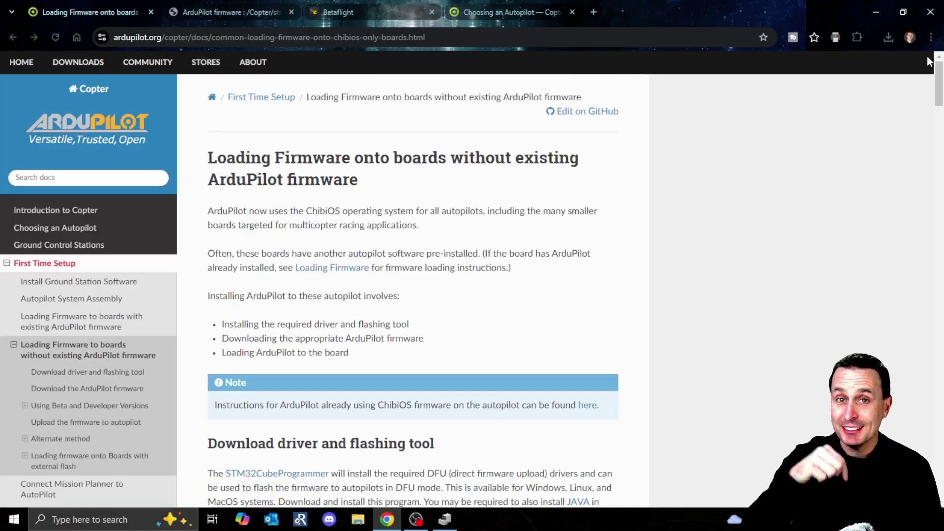
{"action": "scroll", "coordinate": [420, 274], "scroll_direction": "down", "scroll_amount": 3}
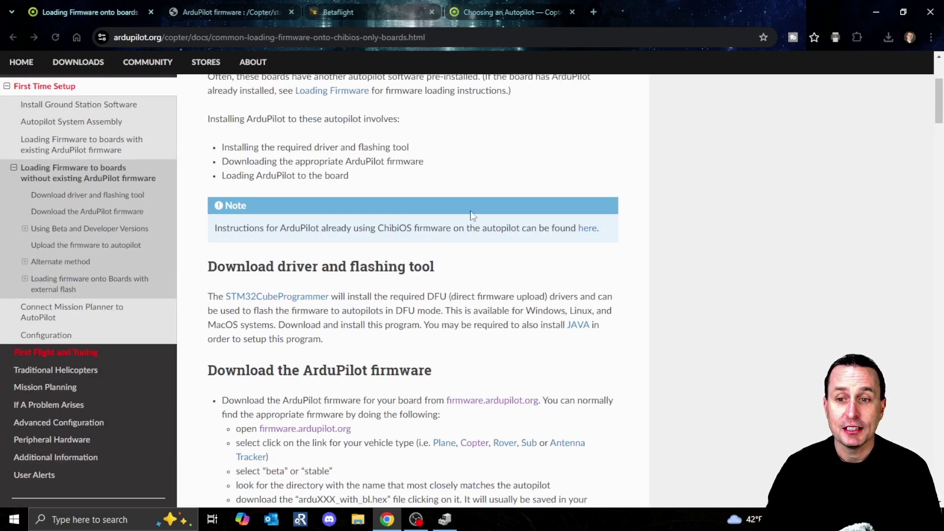
{"action": "scroll", "coordinate": [384, 272], "scroll_direction": "down", "scroll_amount": 8}
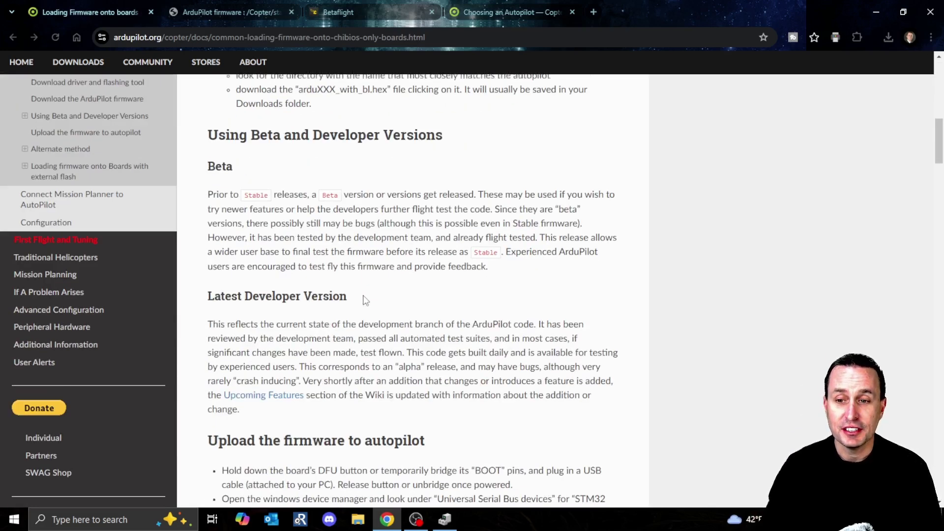
{"action": "scroll", "coordinate": [366, 300], "scroll_direction": "down", "scroll_amount": 15}
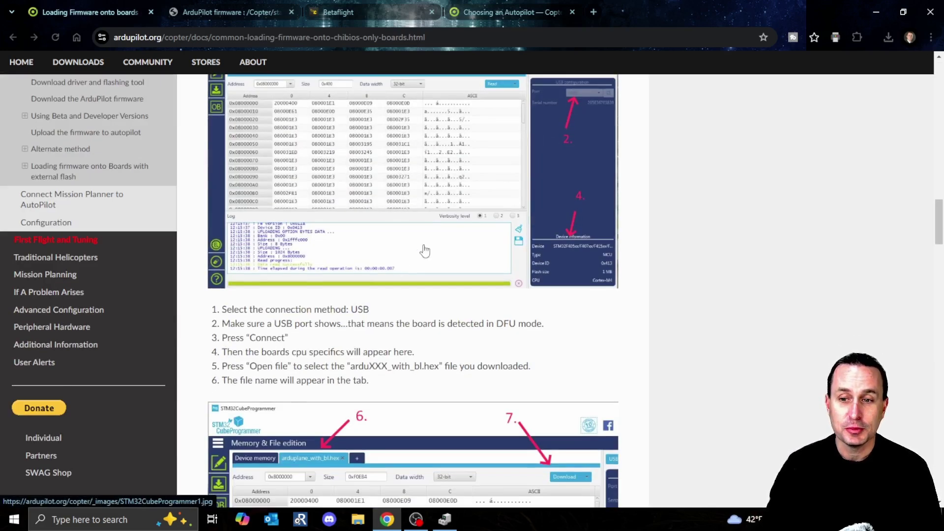
{"action": "scroll", "coordinate": [389, 289], "scroll_direction": "down", "scroll_amount": 3}
{"action": "scroll", "coordinate": [384, 268], "scroll_direction": "down", "scroll_amount": 5}
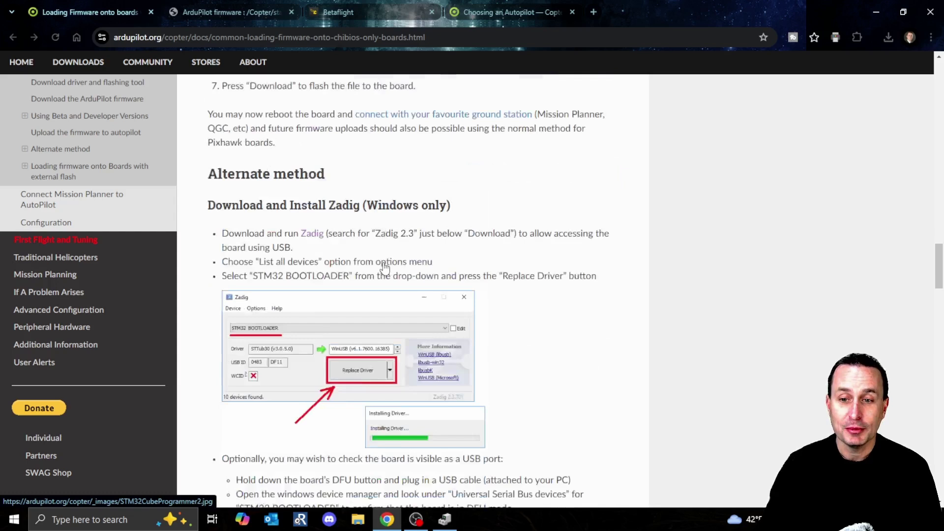
{"action": "scroll", "coordinate": [385, 268], "scroll_direction": "down", "scroll_amount": 20}
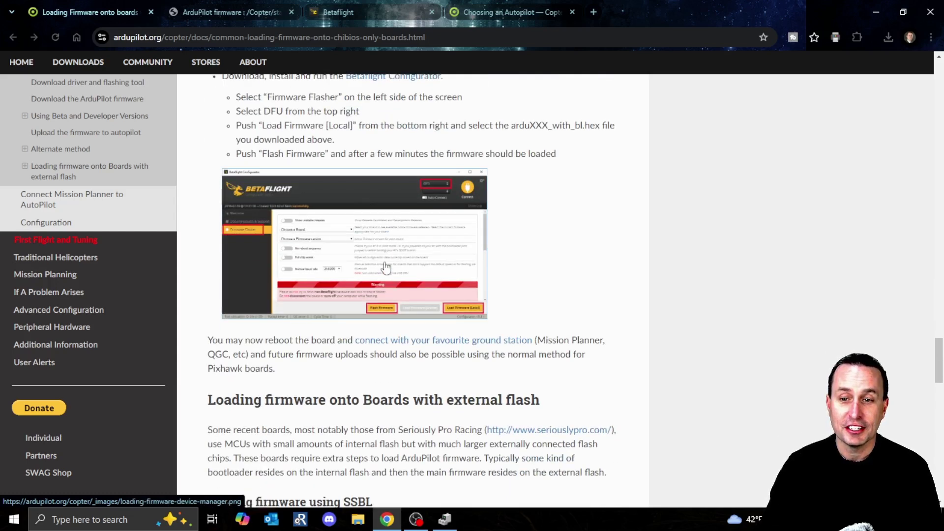
{"action": "scroll", "coordinate": [386, 267], "scroll_direction": "up", "scroll_amount": 5}
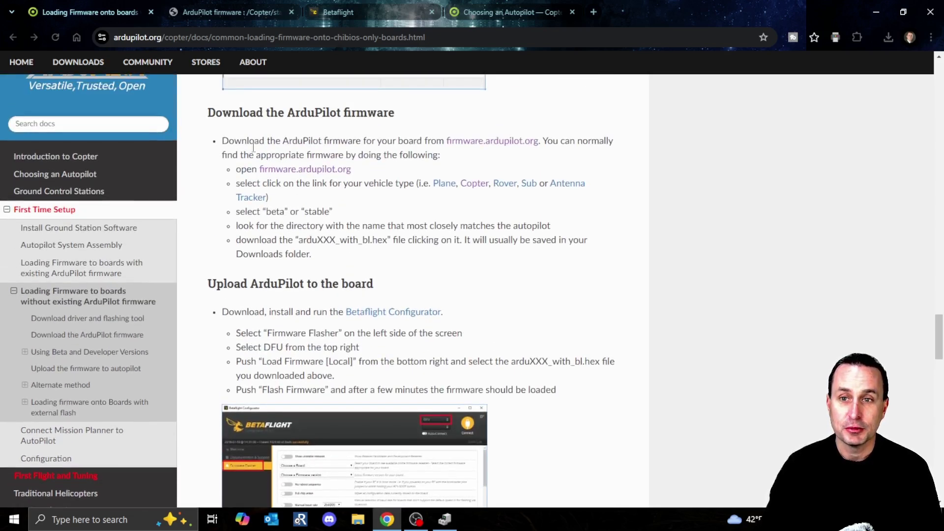
{"action": "scroll", "coordinate": [270, 132], "scroll_direction": "down", "scroll_amount": 1}
{"action": "scroll", "coordinate": [295, 270], "scroll_direction": "up", "scroll_amount": 1}
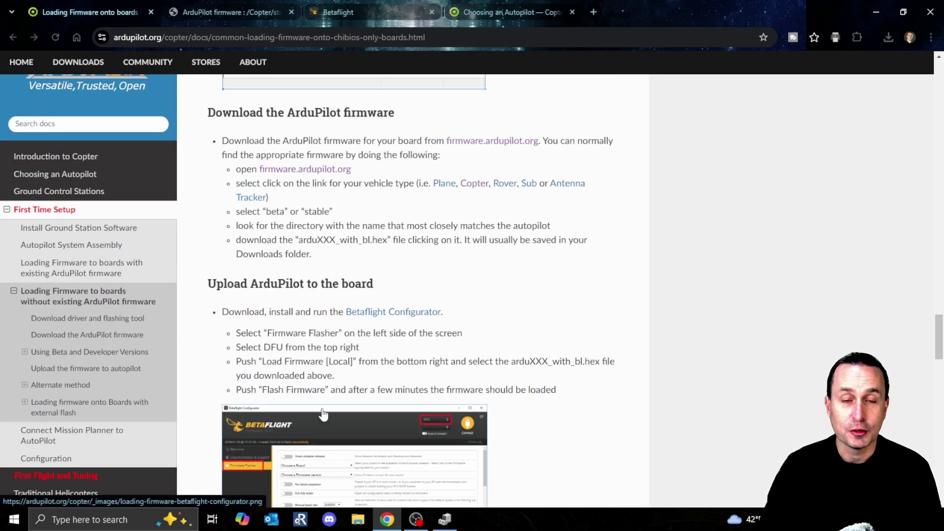
{"action": "scroll", "coordinate": [322, 409], "scroll_direction": "down", "scroll_amount": 1}
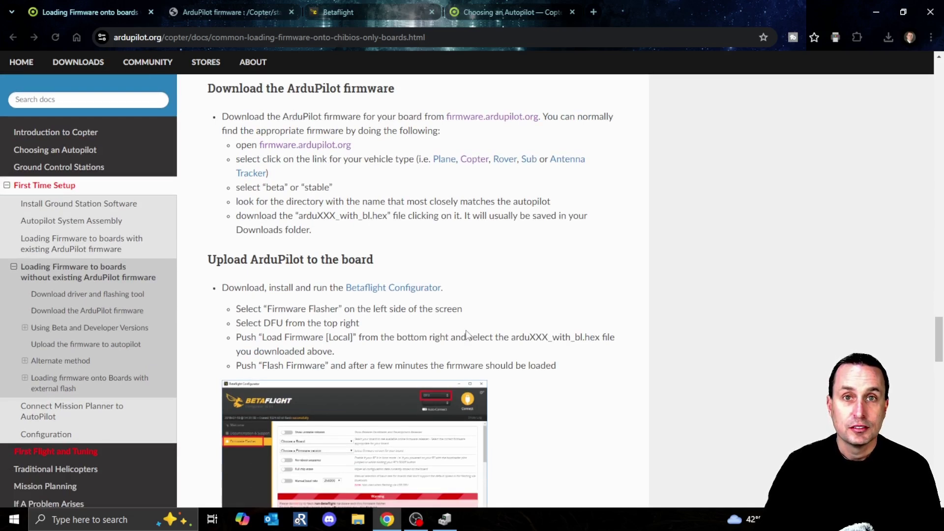
Browse to Copter > stable > KakuteH7 and confirm arducopter_with_bl.hex is in recent downloads
{"action": "left_click", "coordinate": [475, 165]}
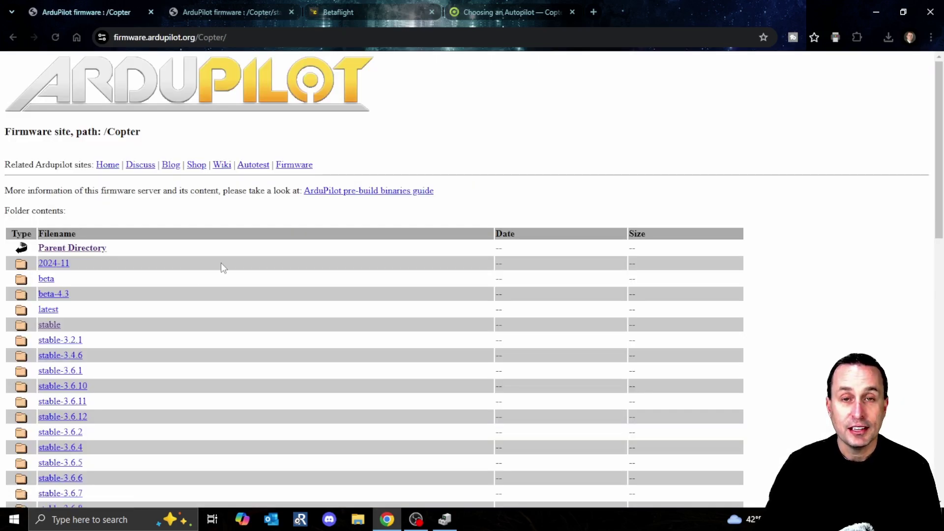
{"action": "left_click", "coordinate": [60, 331]}
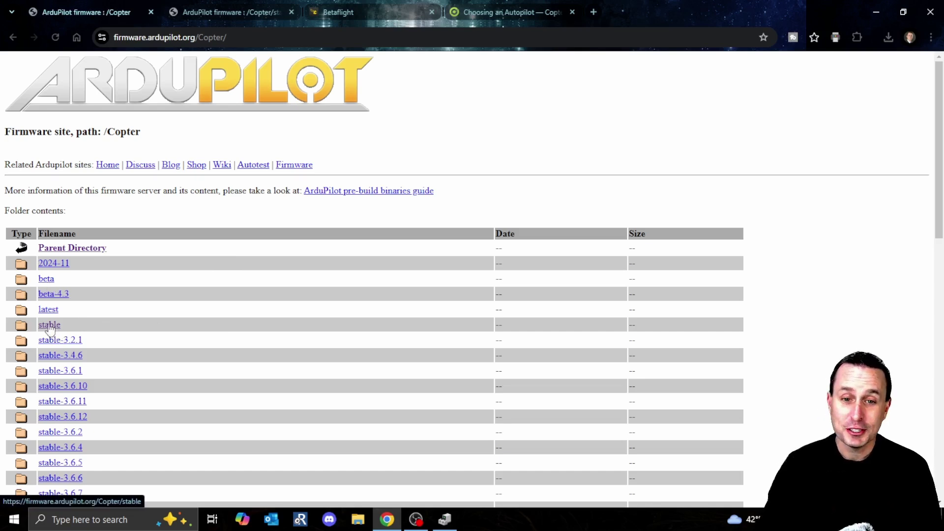
{"action": "scroll", "coordinate": [147, 324], "scroll_direction": "down", "scroll_amount": 2}
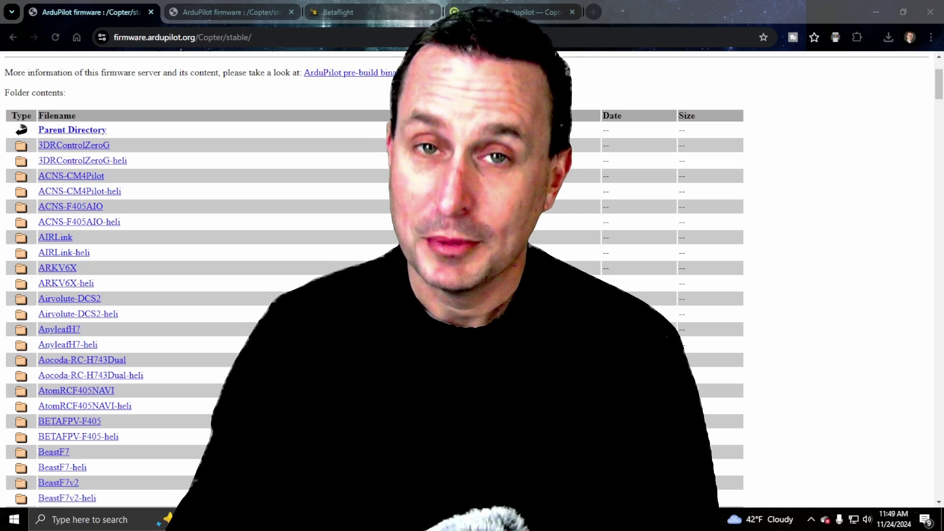
{"action": "scroll", "coordinate": [101, 284], "scroll_direction": "down", "scroll_amount": 20}
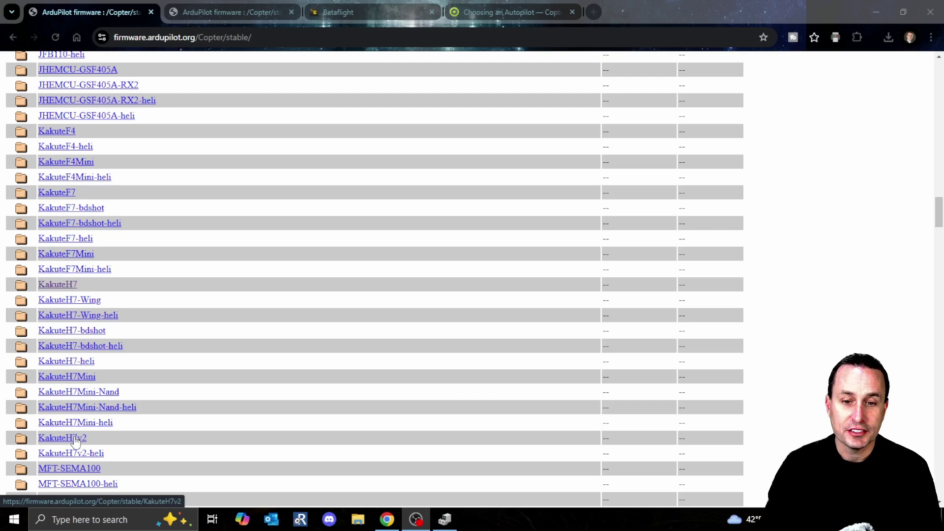
{"action": "left_click", "coordinate": [52, 287]}
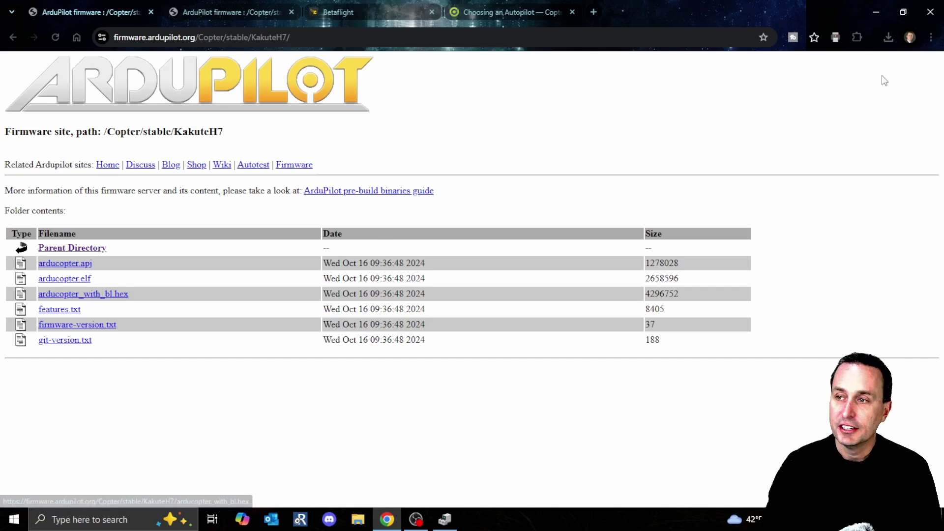
{"action": "left_click", "coordinate": [891, 40]}
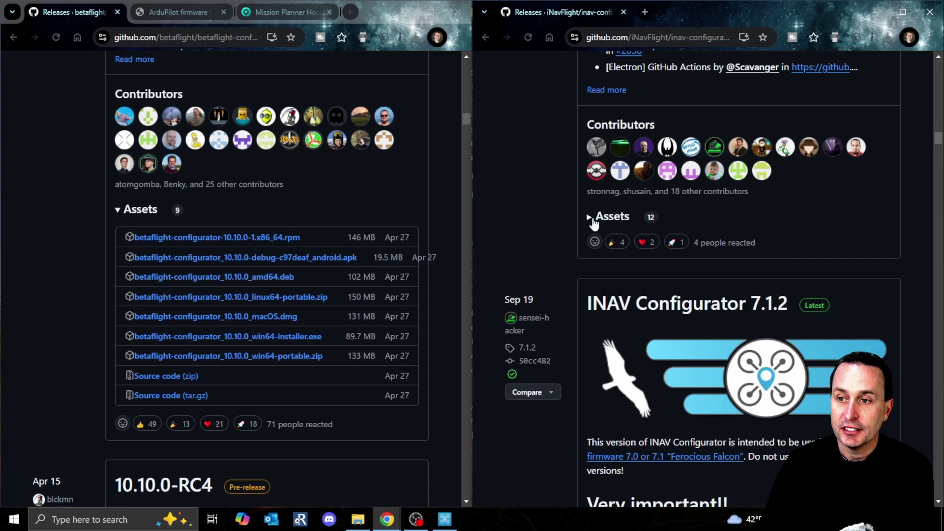
Expand the Assets list of the INAV Configurator 7.1.2 release
{"action": "left_click", "coordinate": [591, 219]}
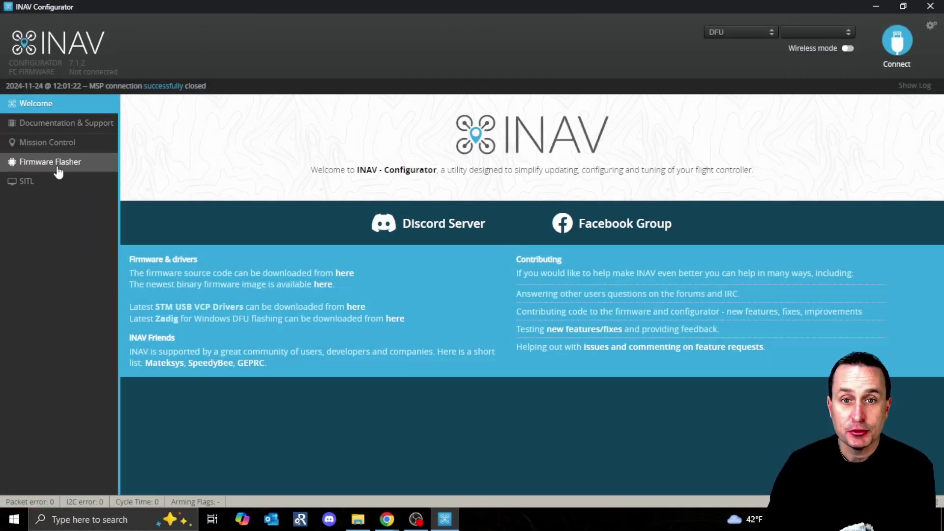
Load the local arducopter_with_bl.hex file into the Firmware Flasher
{"action": "left_click", "coordinate": [57, 170]}
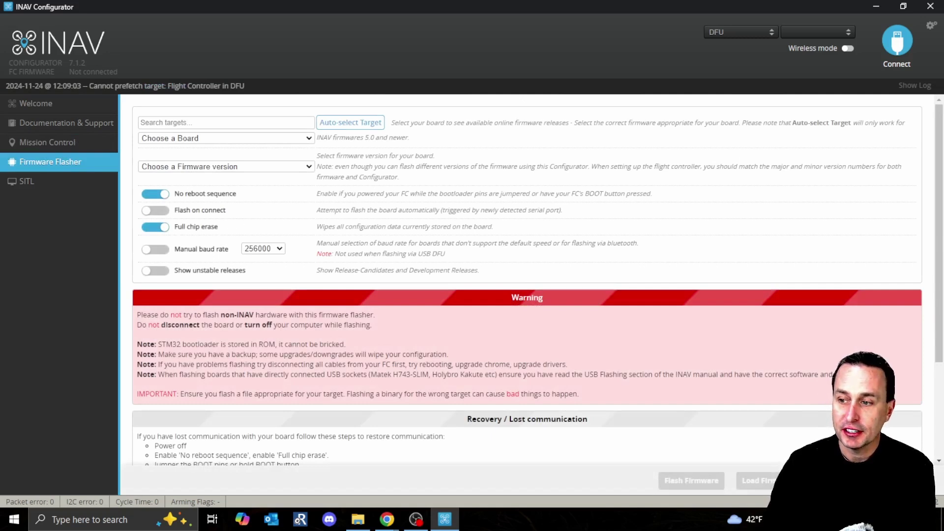
{"action": "left_click", "coordinate": [757, 480]}
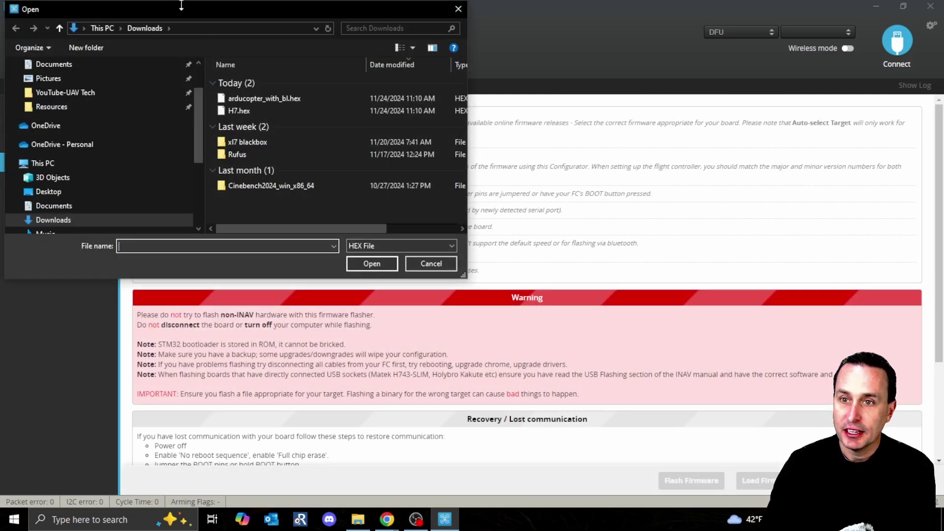
{"action": "left_click", "coordinate": [257, 99]}
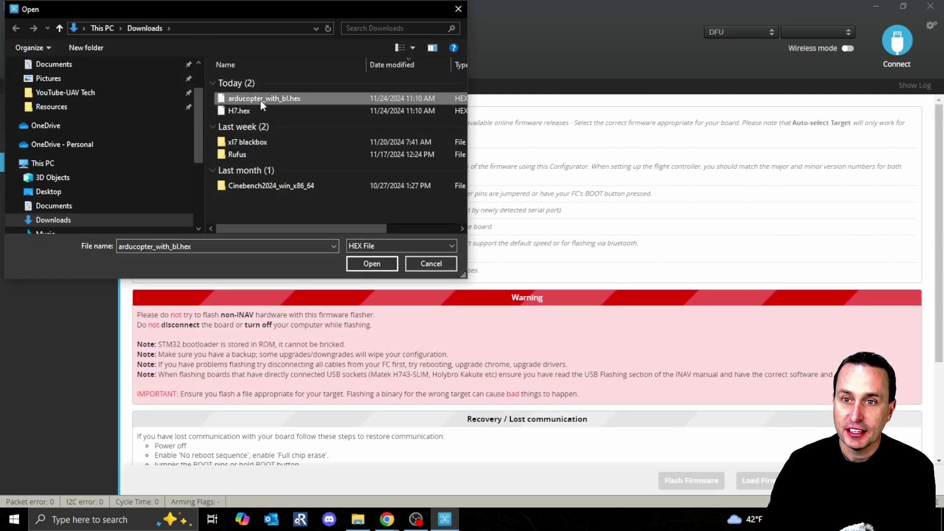
{"action": "left_click", "coordinate": [372, 264]}
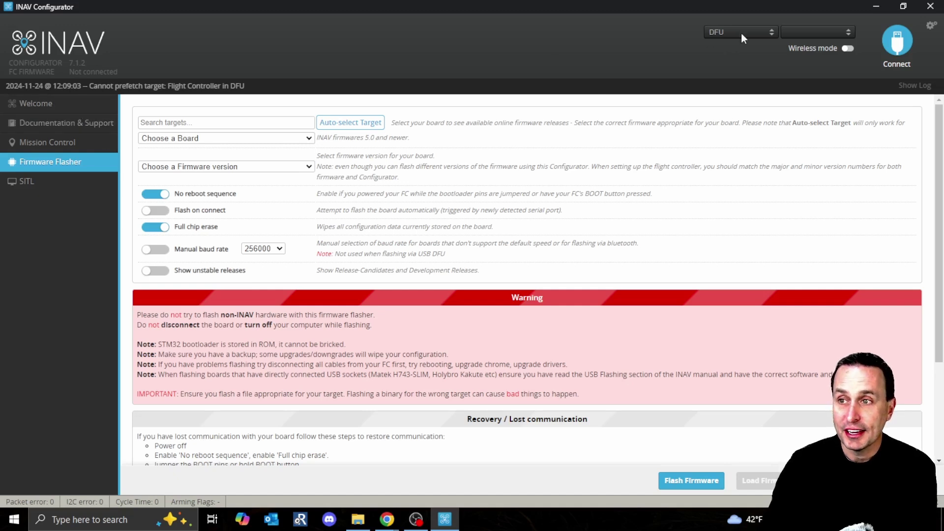
On the Welcome page, highlight the Zadig download line for DFU flashing, then clear it
{"action": "left_click", "coordinate": [77, 108]}
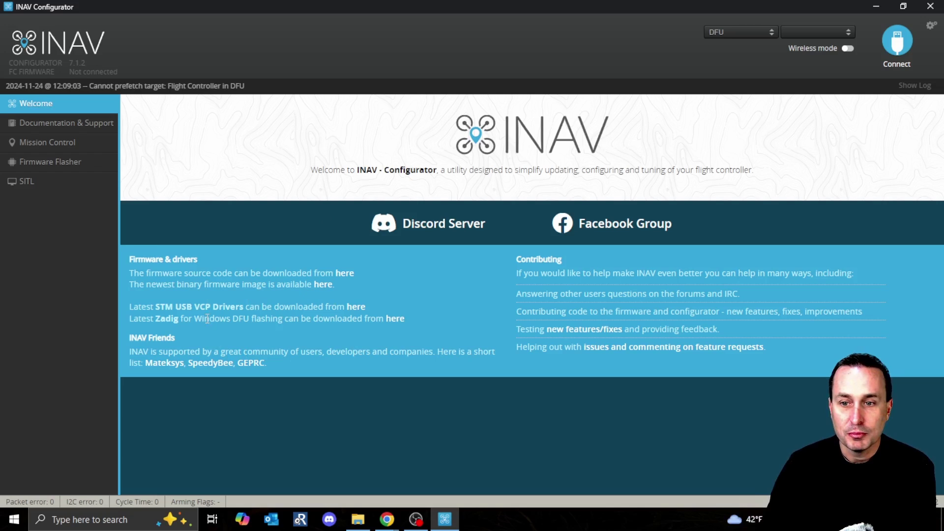
{"action": "left_click_drag", "start_coordinate": [162, 323], "coordinate": [367, 325]}
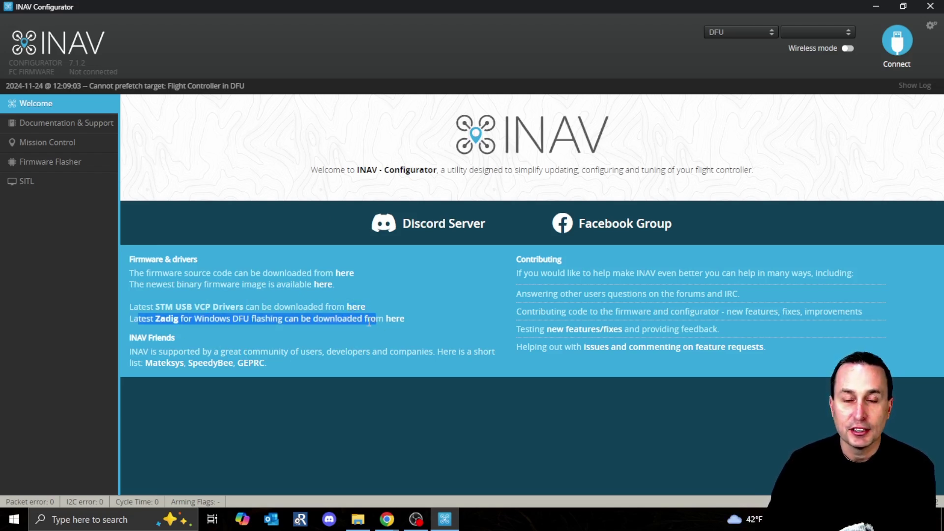
{"action": "left_click", "coordinate": [143, 318]}
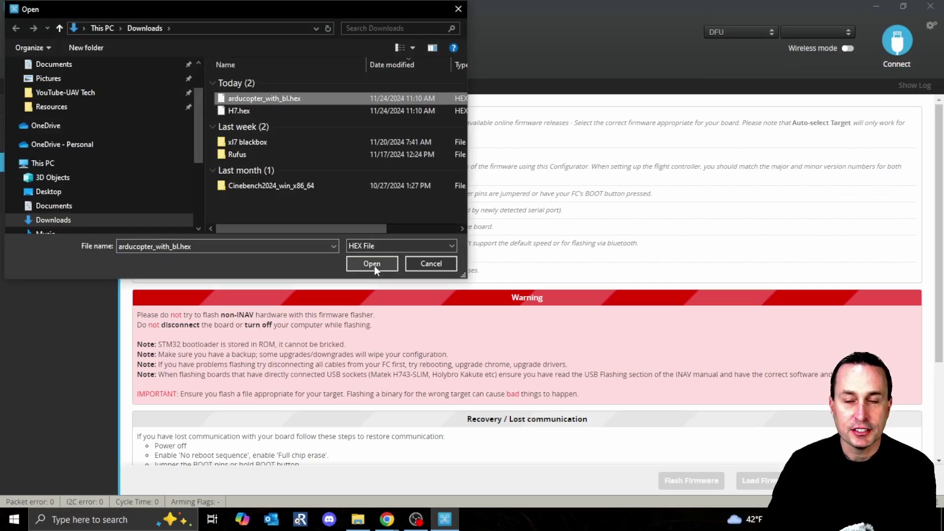
Open the local firmware file and flash it to the board until Programming: SUCCESSFUL
{"action": "left_click", "coordinate": [373, 265]}
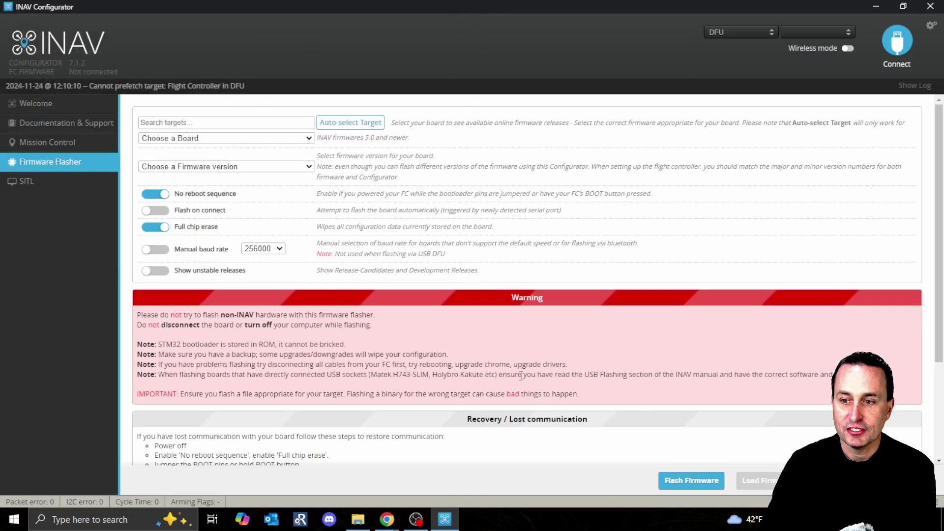
{"action": "scroll", "coordinate": [563, 355], "scroll_direction": "down", "scroll_amount": 3}
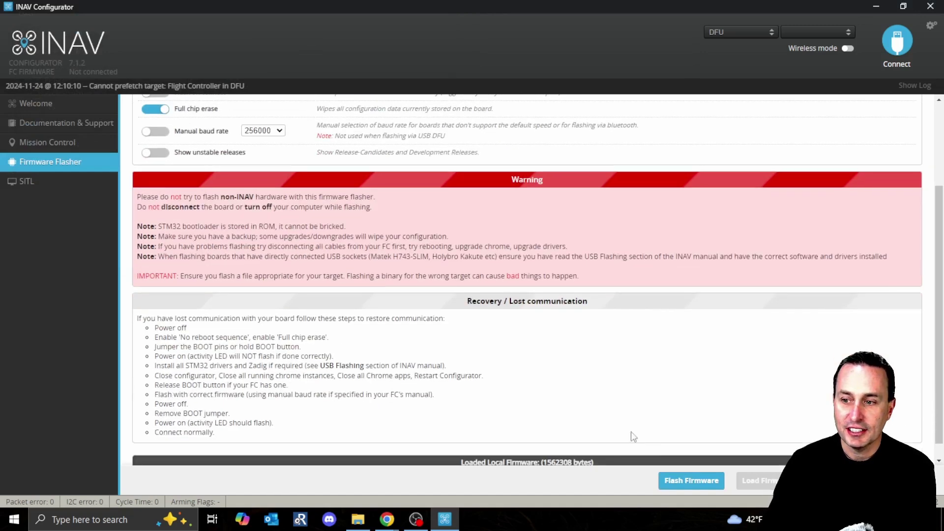
{"action": "scroll", "coordinate": [654, 433], "scroll_direction": "down", "scroll_amount": 1}
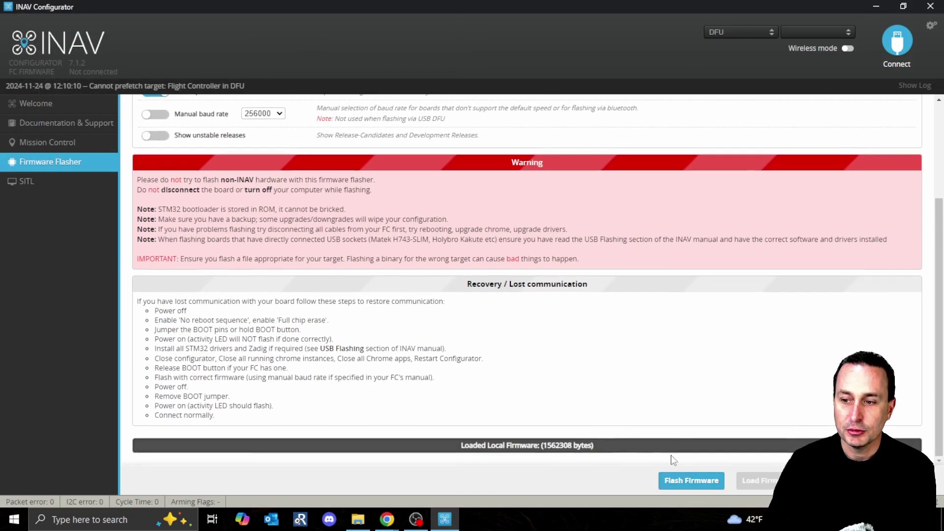
{"action": "left_click", "coordinate": [686, 482]}
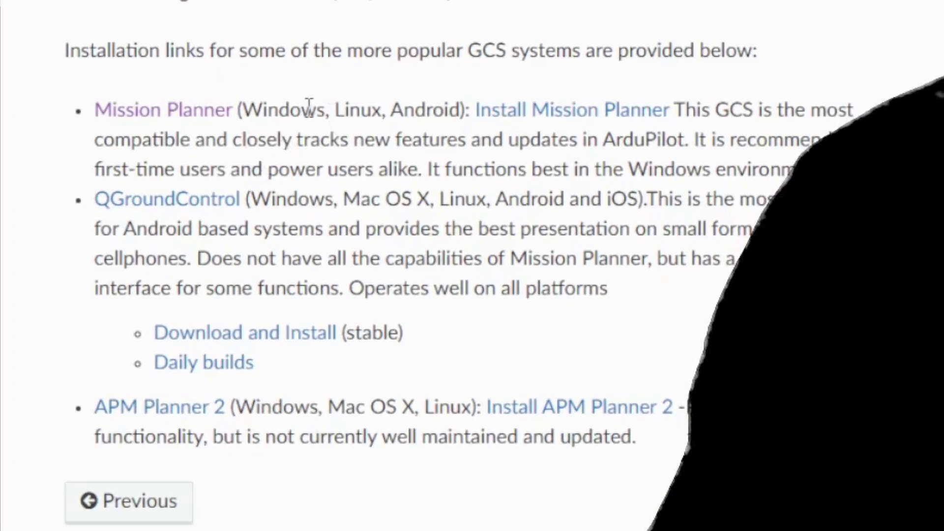
Highlight the supported platforms and descriptions of Mission Planner, APM Planner 2 and QGroundControl
{"action": "left_click_drag", "start_coordinate": [307, 161], "coordinate": [335, 162]}
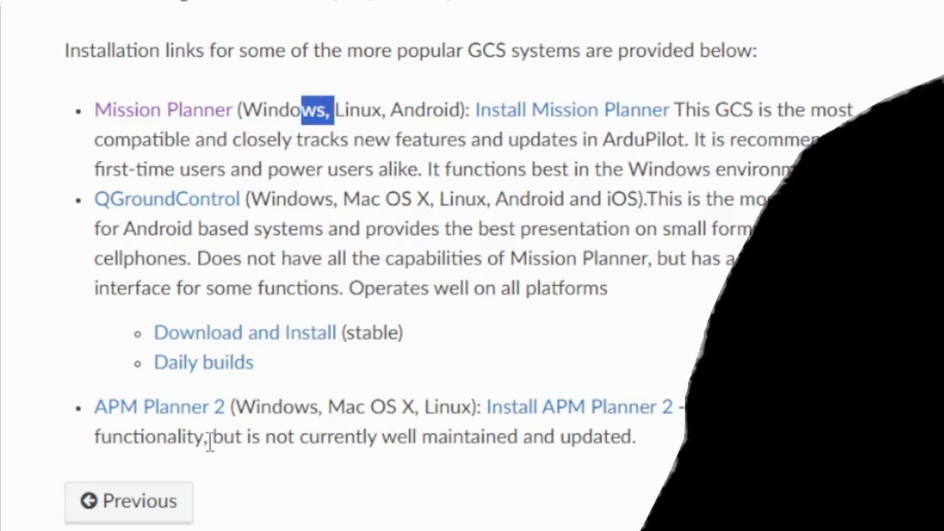
{"action": "left_click_drag", "start_coordinate": [255, 412], "coordinate": [320, 412]}
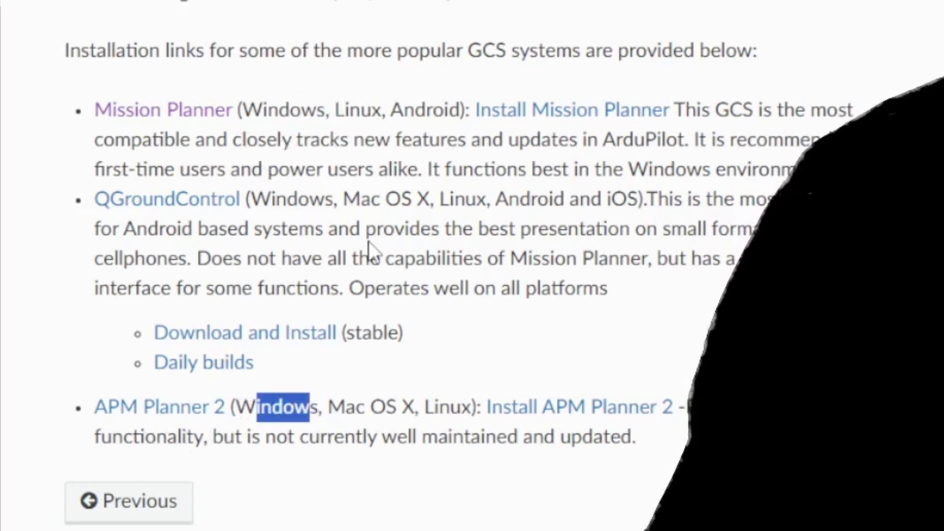
{"action": "left_click", "coordinate": [369, 241]}
{"action": "left_click_drag", "start_coordinate": [273, 108], "coordinate": [836, 139]}
{"action": "left_click", "coordinate": [420, 246]}
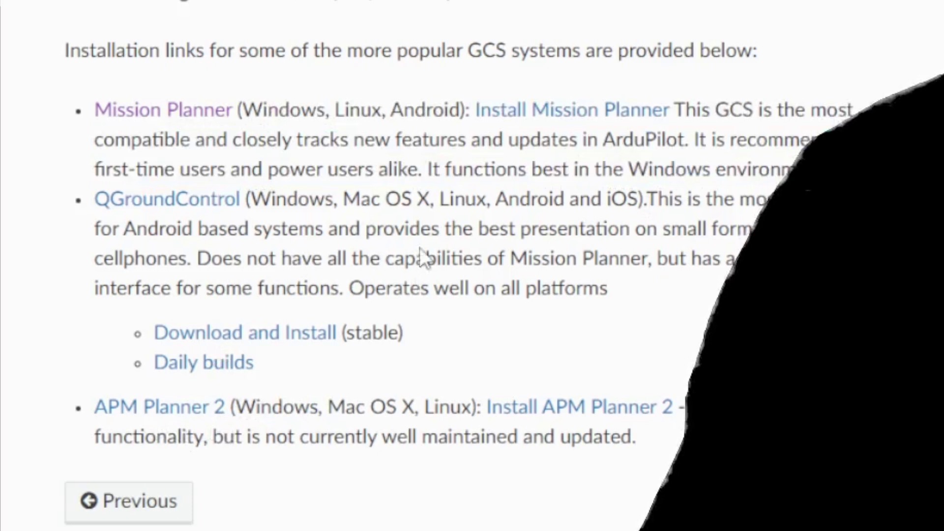
{"action": "left_click_drag", "start_coordinate": [324, 199], "coordinate": [704, 266]}
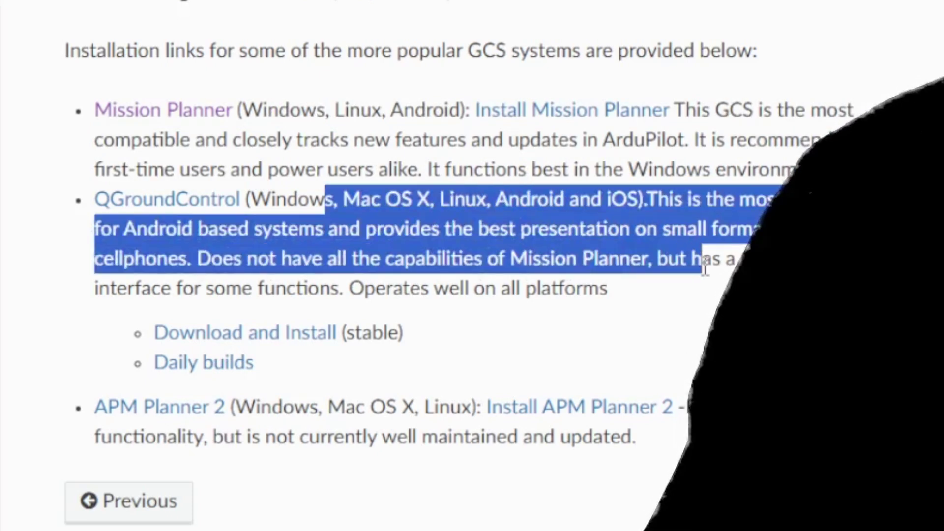
{"action": "left_click", "coordinate": [489, 259]}
Highlight the Android-based systems wording and Mission Planner's compatibility note, then clear the highlights
{"action": "left_click_drag", "start_coordinate": [100, 229], "coordinate": [231, 231]}
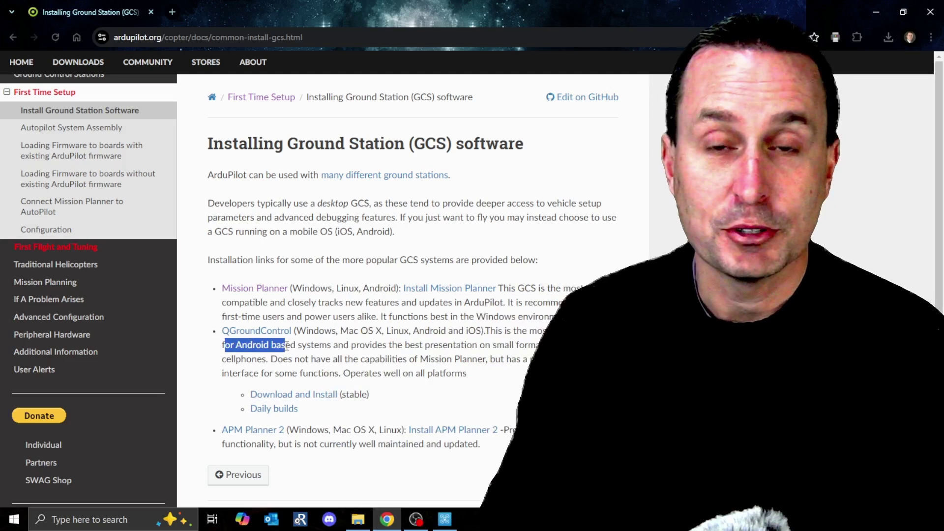
{"action": "left_click", "coordinate": [356, 343]}
{"action": "left_click_drag", "start_coordinate": [356, 343], "coordinate": [298, 345]}
{"action": "left_click", "coordinate": [228, 348]}
{"action": "left_click", "coordinate": [295, 345]}
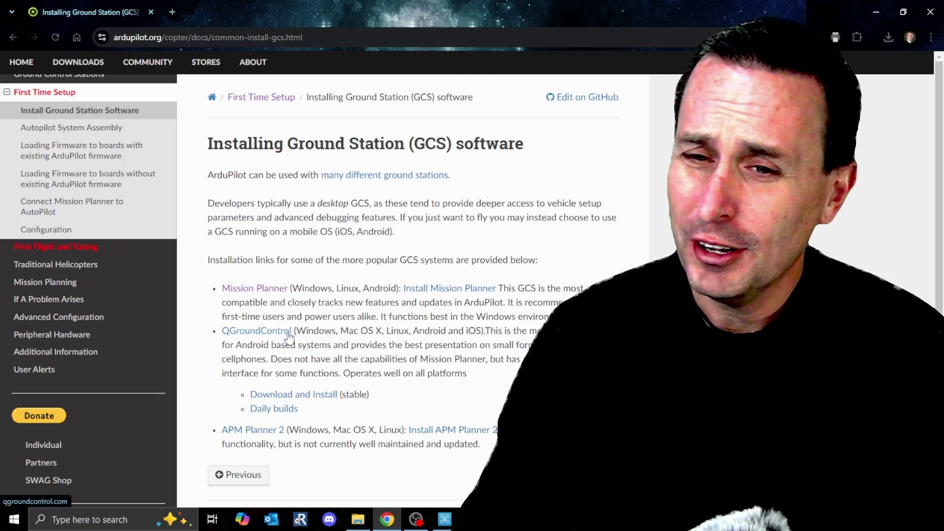
{"action": "left_click_drag", "start_coordinate": [325, 303], "coordinate": [308, 288]}
{"action": "left_click", "coordinate": [320, 300]}
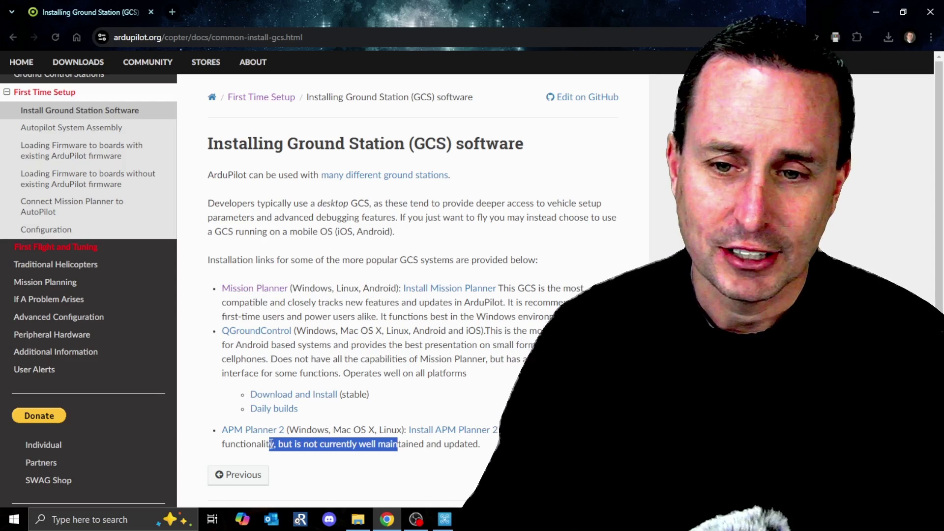
{"action": "left_click", "coordinate": [351, 338]}
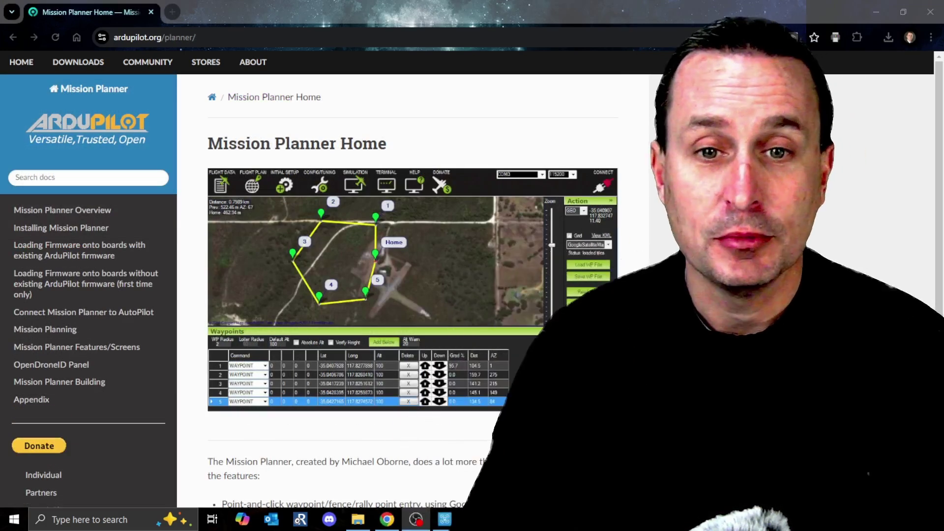
Download MissionPlanner-latest.msi, keep the unverified file, and run the installer
{"action": "left_click", "coordinate": [95, 230]}
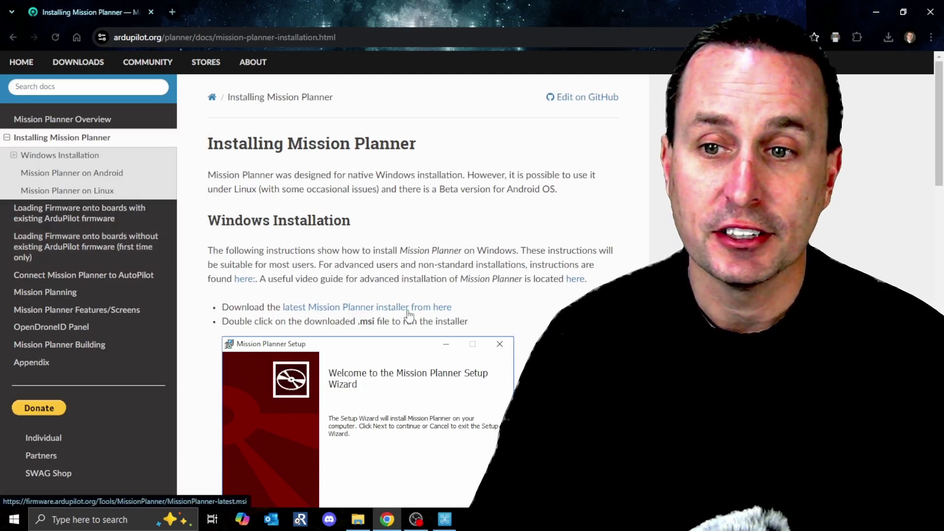
{"action": "left_click", "coordinate": [407, 309]}
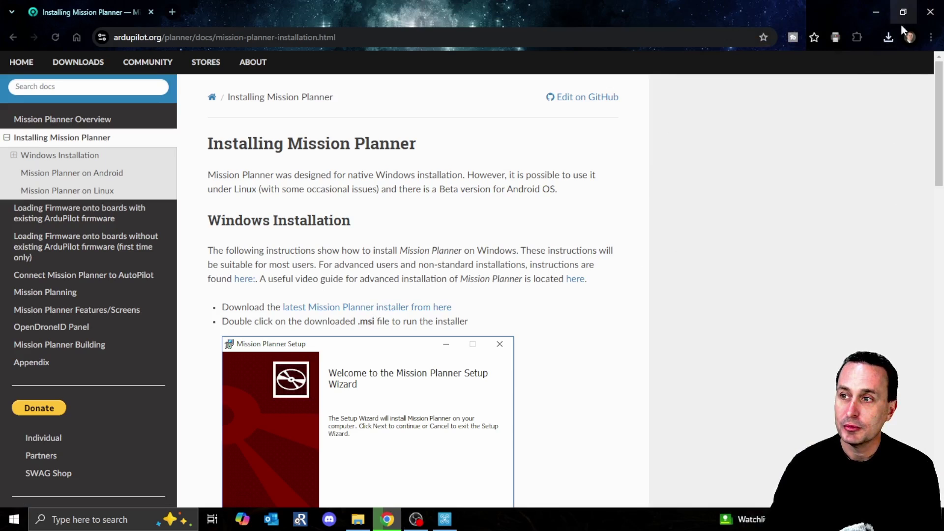
{"action": "left_click", "coordinate": [890, 36]}
{"action": "left_click", "coordinate": [811, 123]}
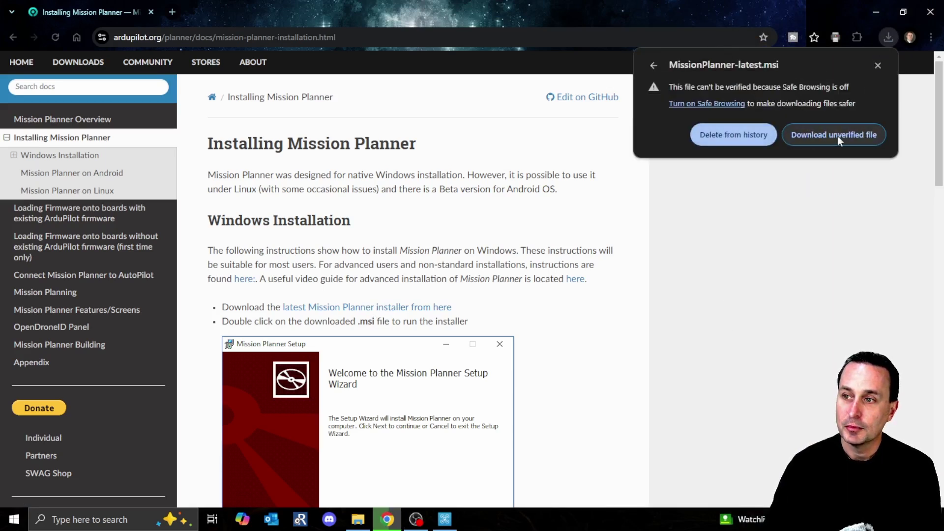
{"action": "left_click", "coordinate": [837, 138]}
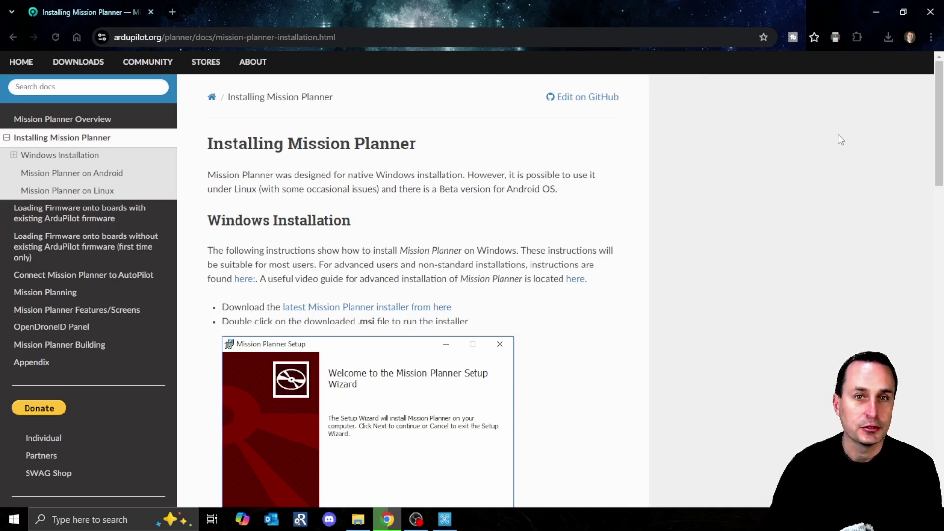
{"action": "left_click", "coordinate": [888, 38]}
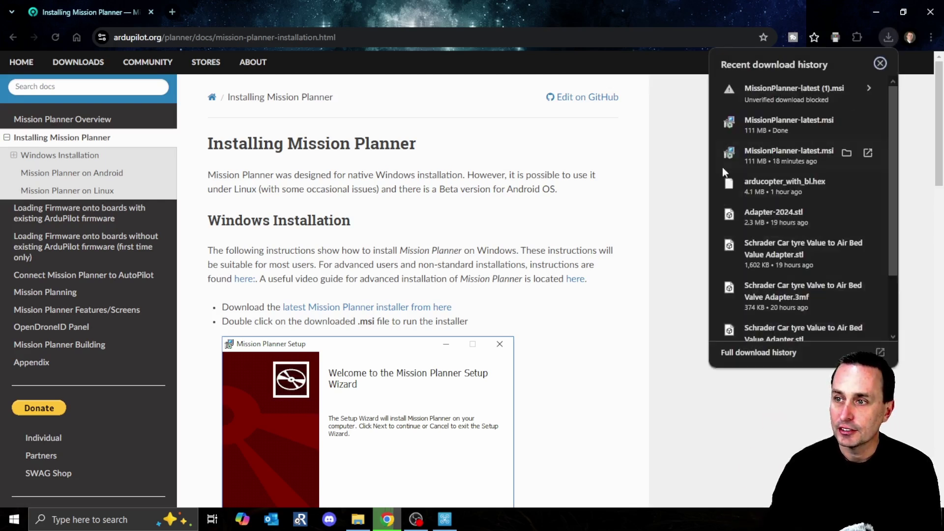
{"action": "left_click", "coordinate": [789, 125]}
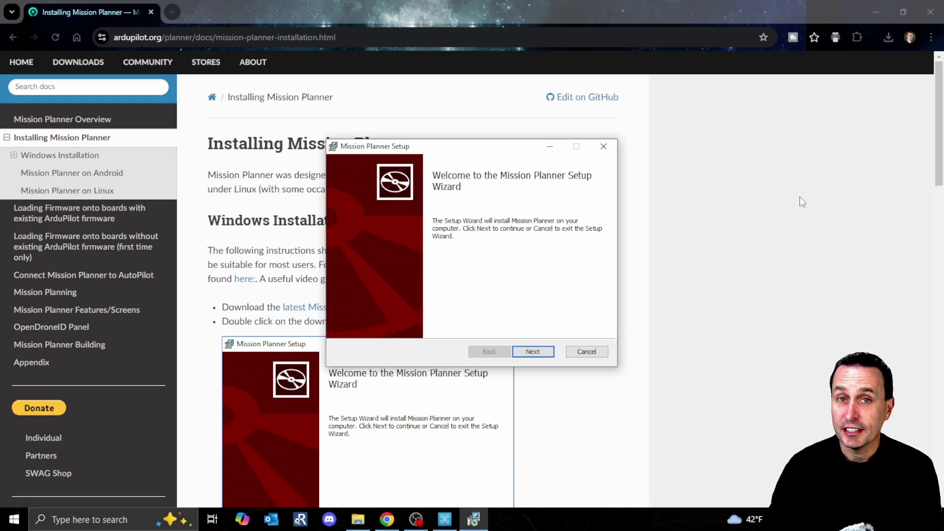
Install Mission Planner with the Arduino USB and ArduPilot Project Ports drivers, then launch it
{"action": "left_click", "coordinate": [544, 354]}
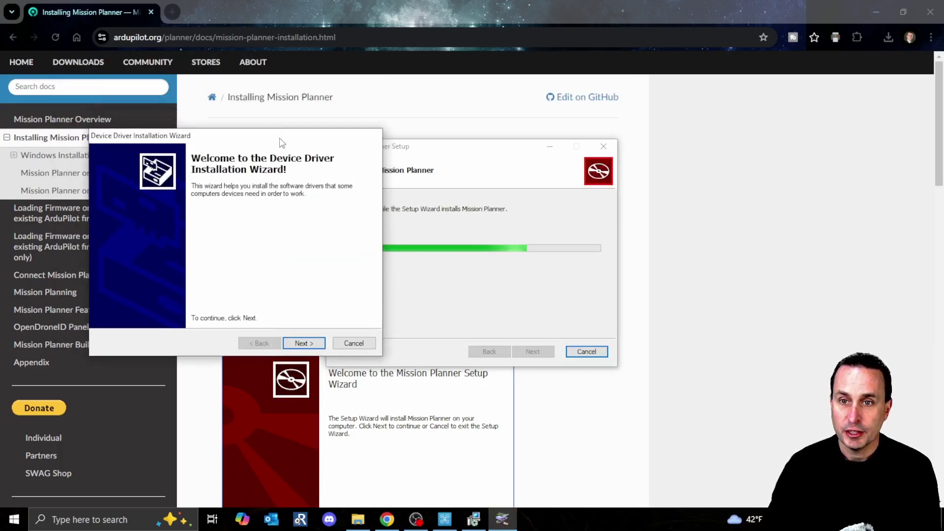
{"action": "left_click", "coordinate": [320, 345]}
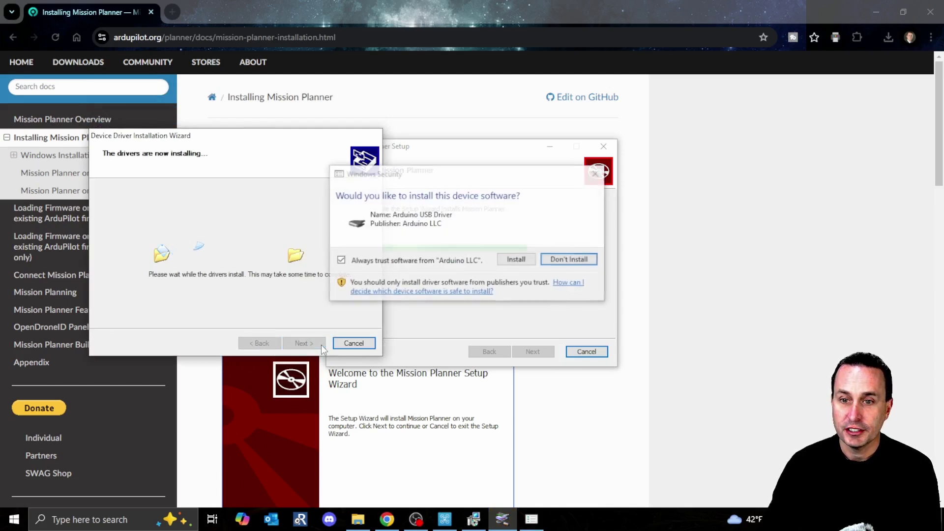
{"action": "left_click", "coordinate": [512, 261]}
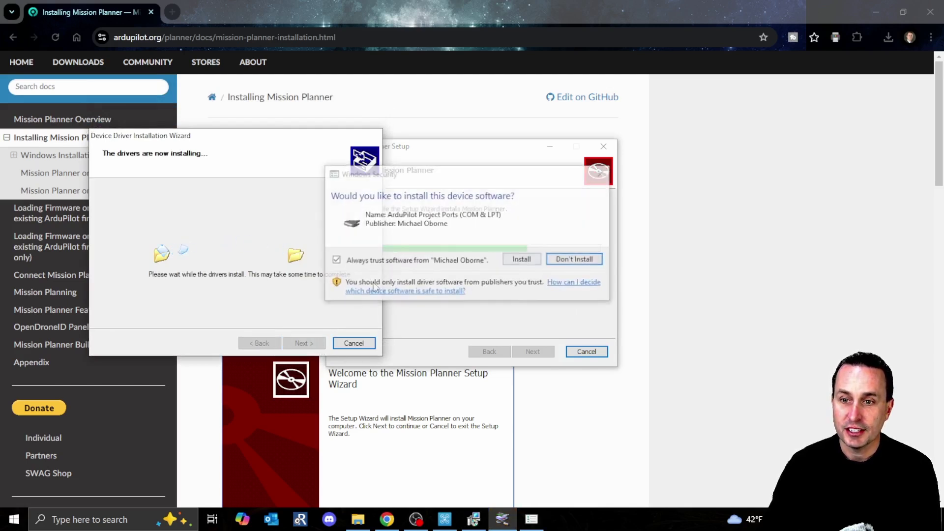
{"action": "left_click", "coordinate": [520, 259]}
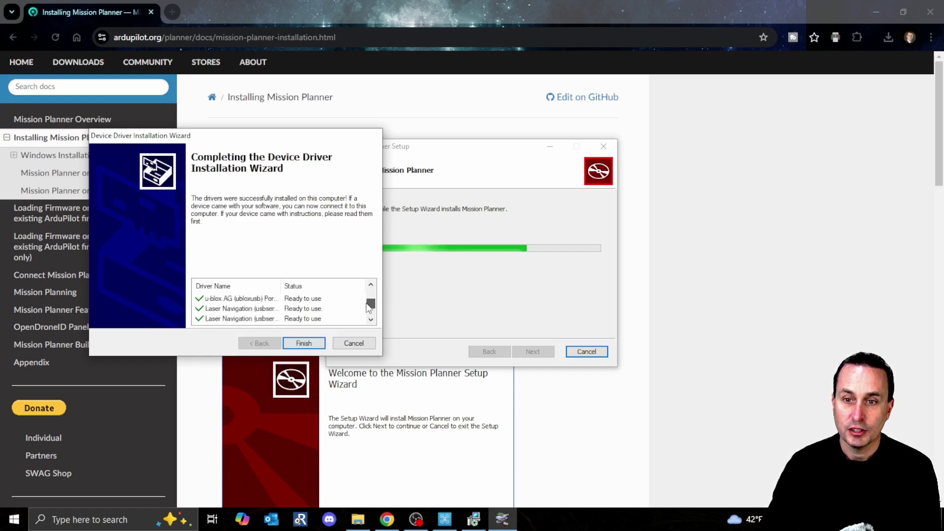
{"action": "left_click", "coordinate": [310, 344]}
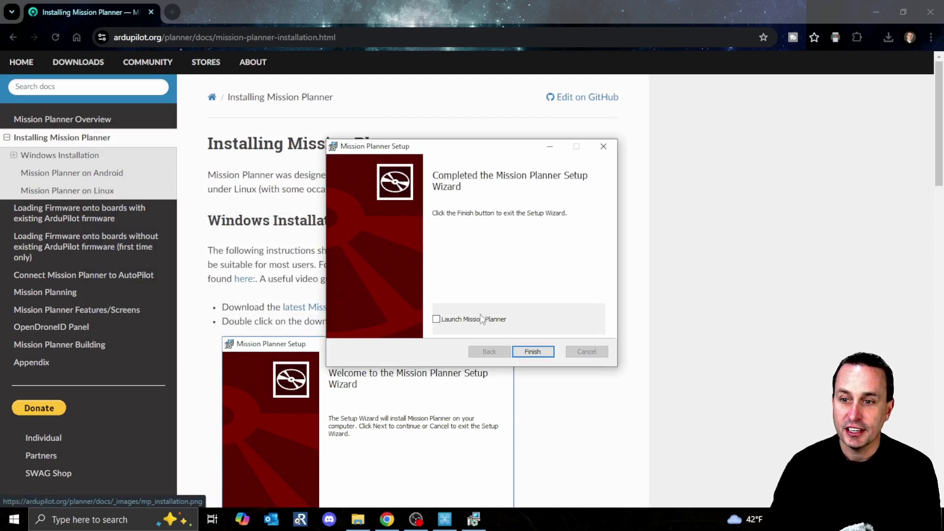
{"action": "left_click", "coordinate": [532, 352]}
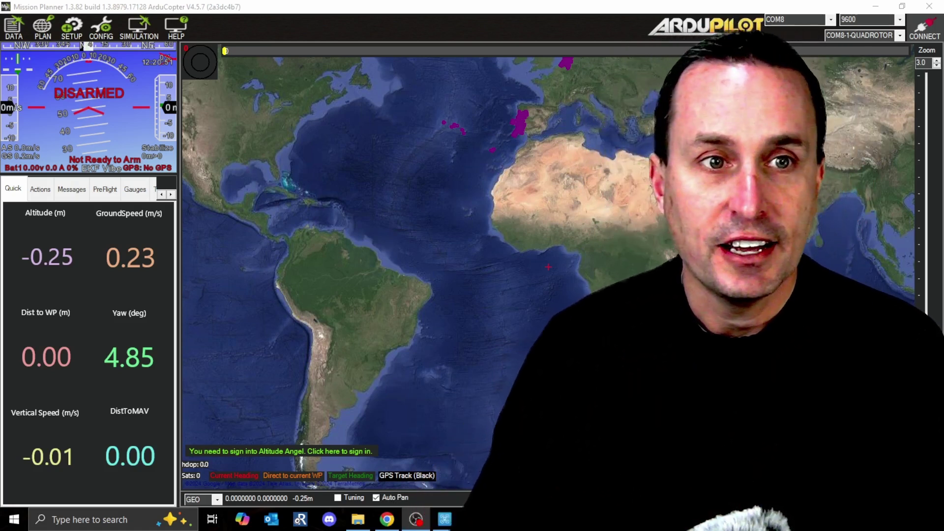
Connect Mission Planner to the flight controller on COM8 over Mavlink
{"action": "left_click", "coordinate": [924, 31]}
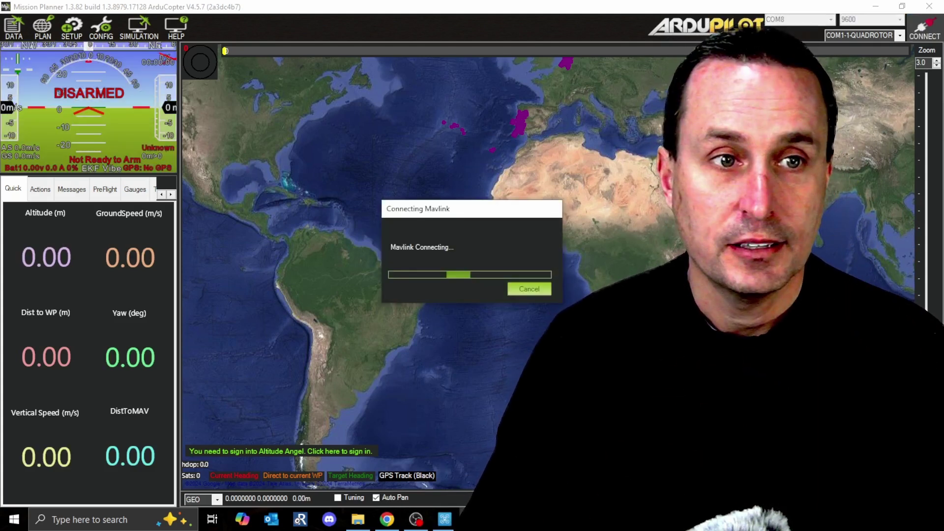